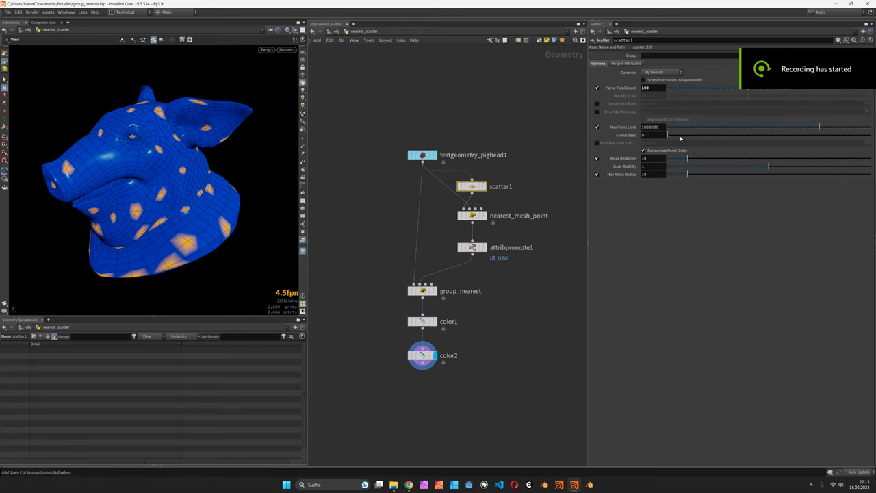
Reseed scatter1 to Global Seed 3.3, comparing the scatter1, color1 and color2 displays
drag(679, 135, 722, 134)
click(482, 186)
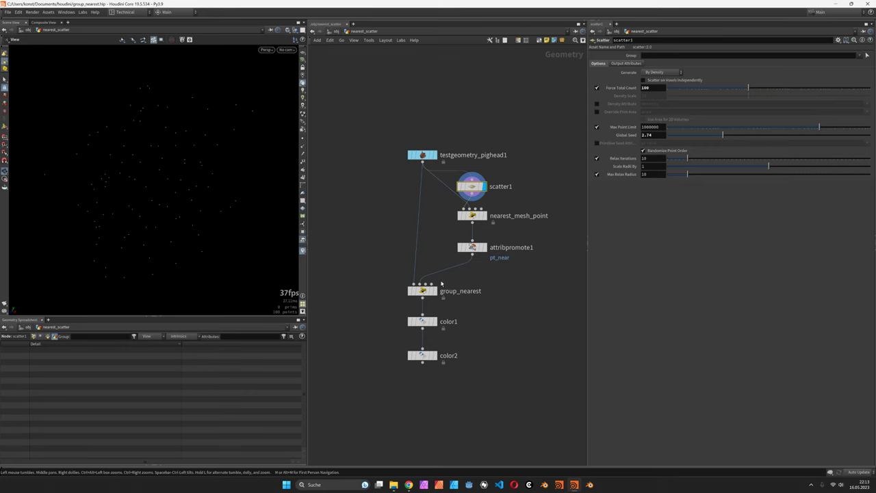
click(434, 321)
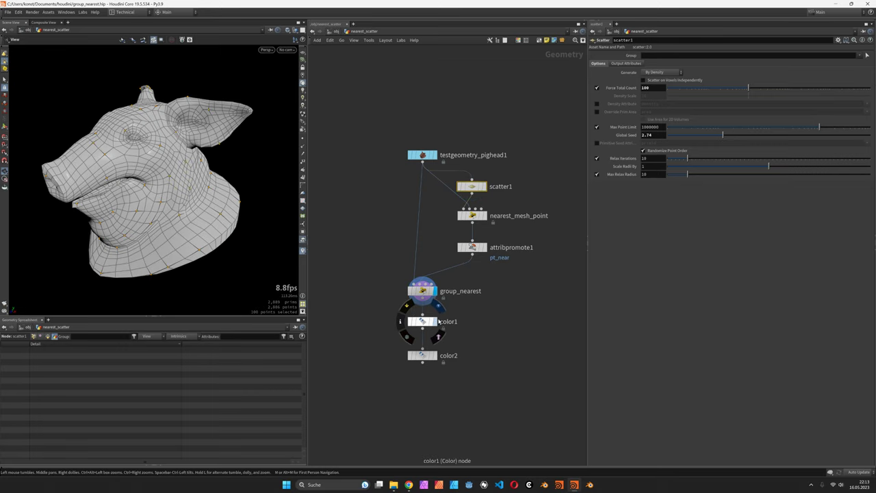
click(434, 355)
drag(726, 135, 734, 135)
Start a new scene with a Pig Head test geometry node and step inside it
click(7, 11)
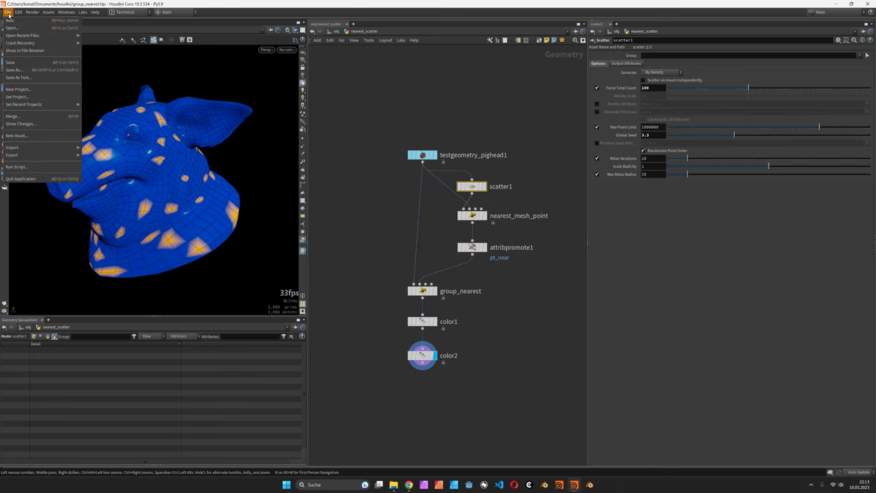
click(21, 20)
key(Tab)
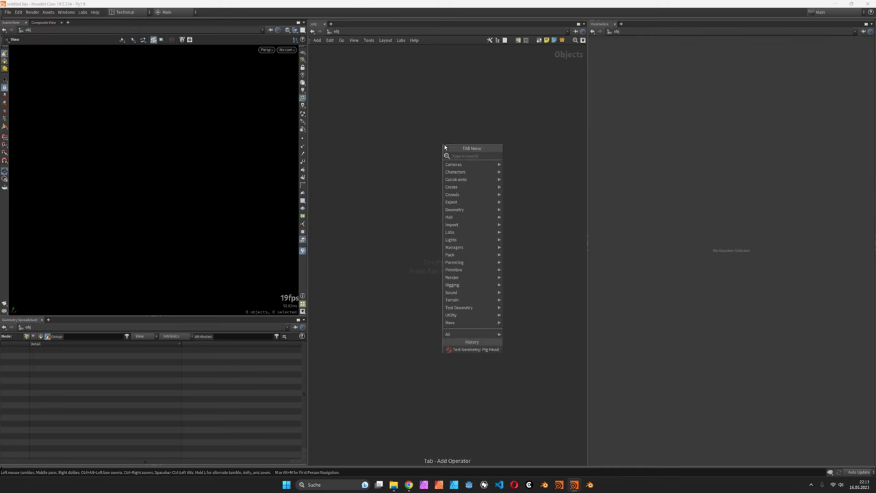
click(530, 155)
click(444, 147)
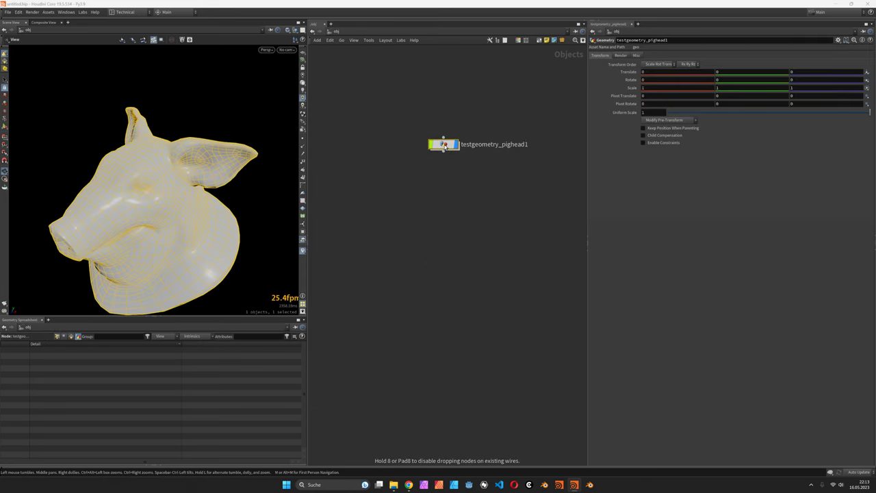
double_click(445, 144)
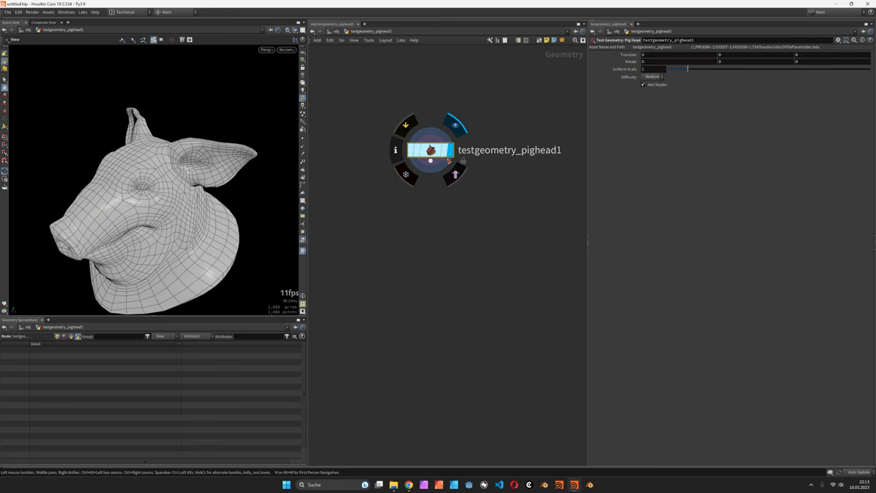
scroll(431, 149, up, 2)
drag(193, 213, 176, 180)
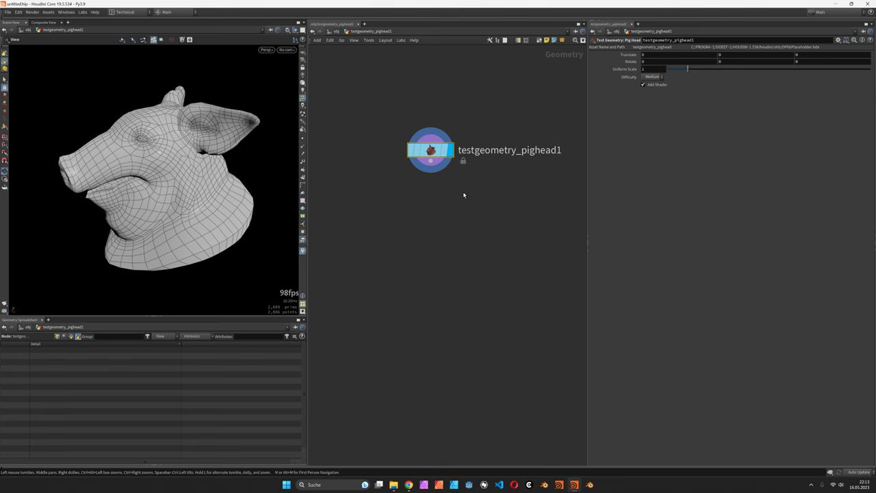
Add a Scatter node under the pig head with Force Total Count 100
key(Tab)
text(s)
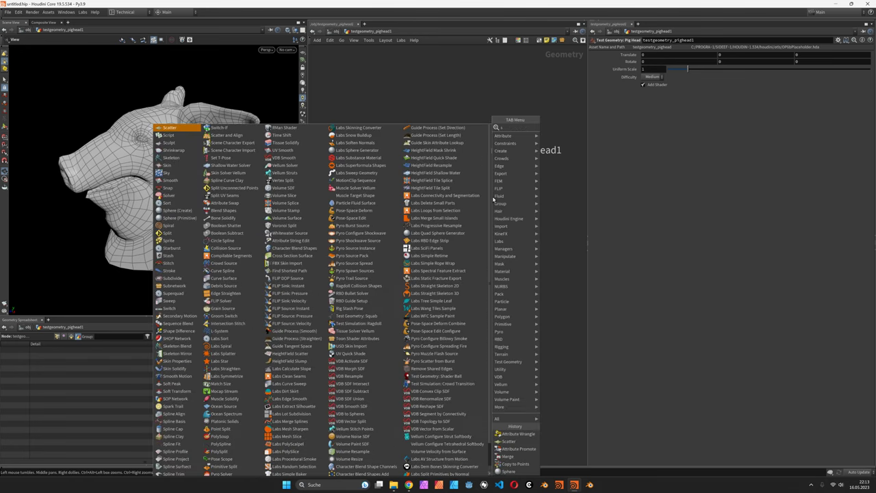
text(catter)
key(Return)
click(494, 203)
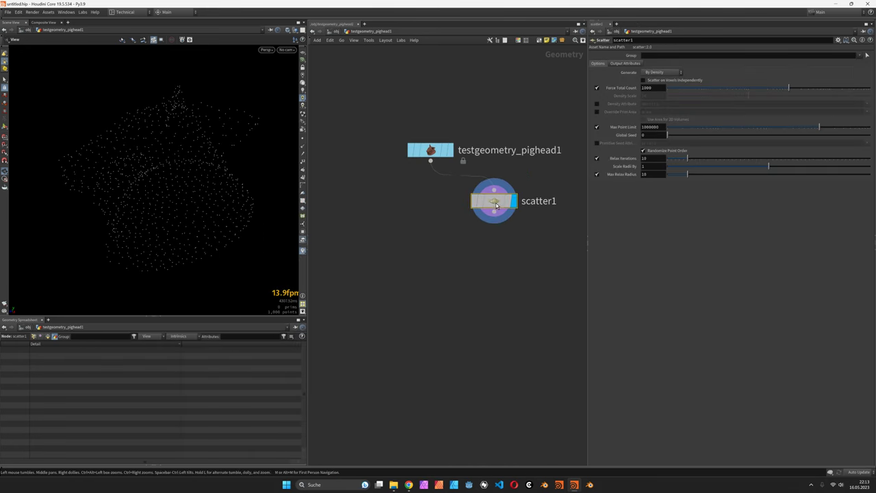
drag(496, 205, 499, 208)
key(BackSpace)
key(Return)
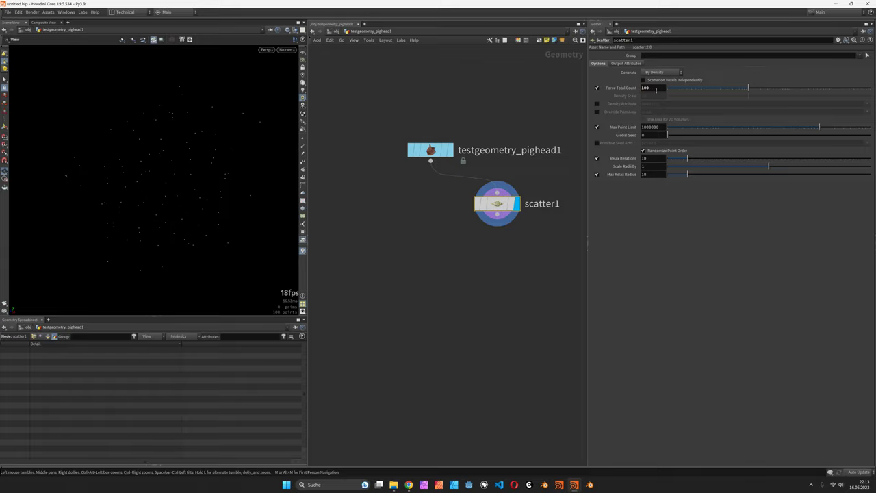
drag(289, 148, 234, 147)
Turn on the pig head's template flag to show it as a wireframe reference
click(448, 150)
scroll(234, 148, up, 6)
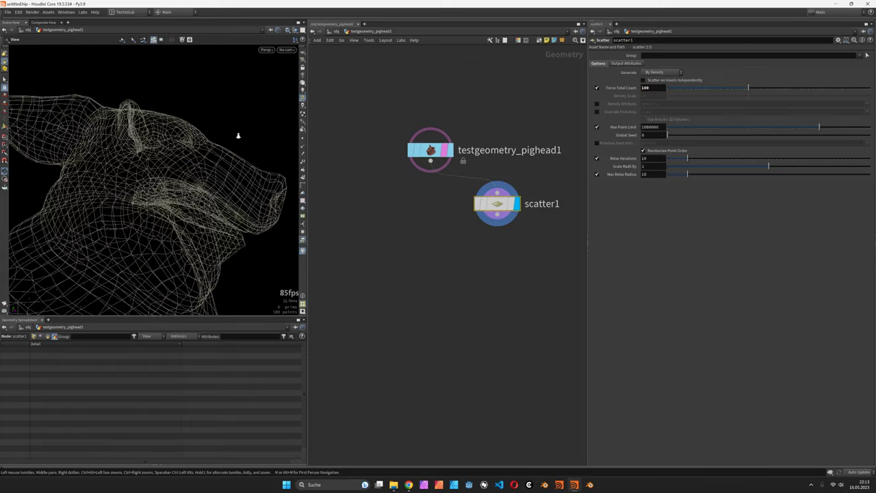
scroll(160, 135, up, 8)
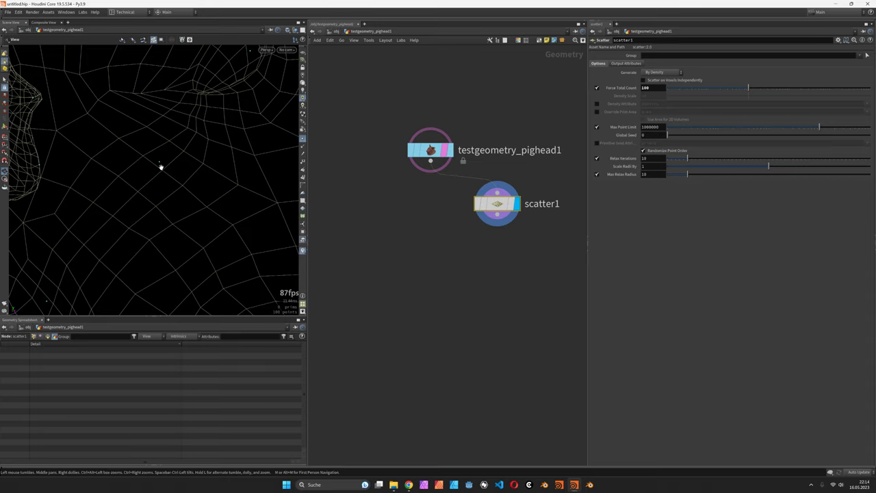
mouse_move(162, 171)
mouse_down()
mouse_move(115, 174)
mouse_move(167, 165)
mouse_up()
Add an Attribute Wrangle under scatter1 with the pig head wired into its second input, and display it
key(h)
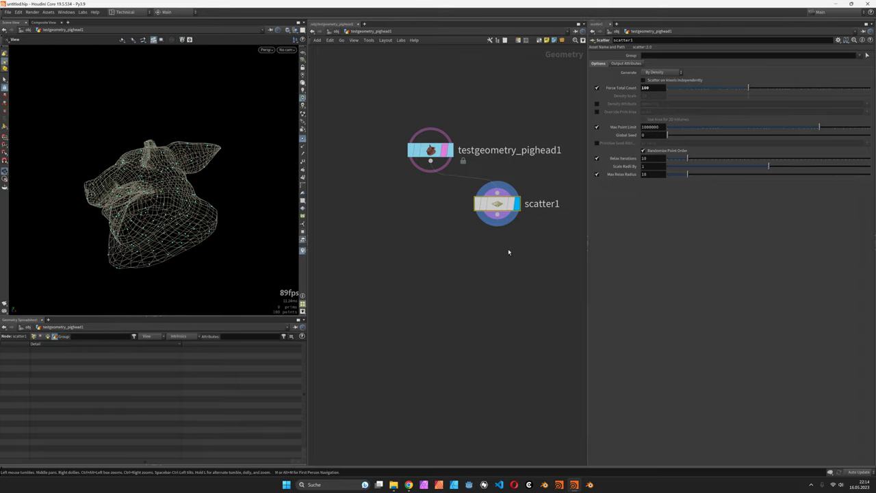
key(Tab)
text(wrangle)
key(Return)
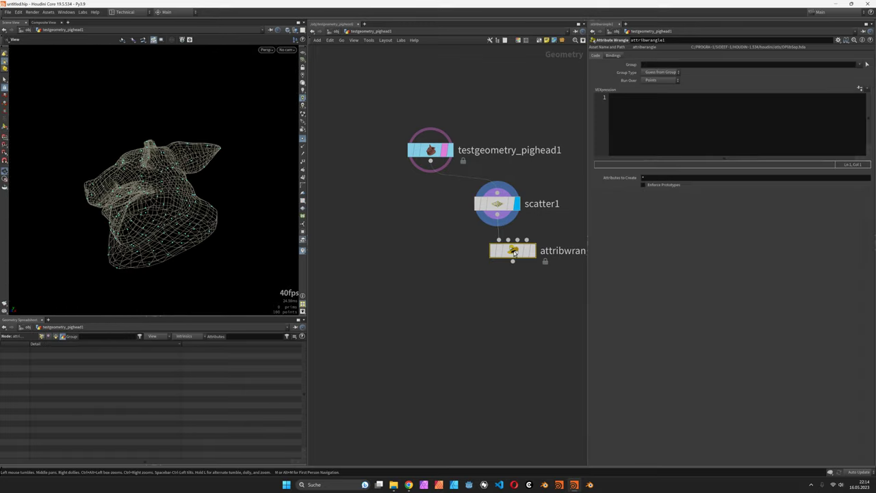
click(496, 267)
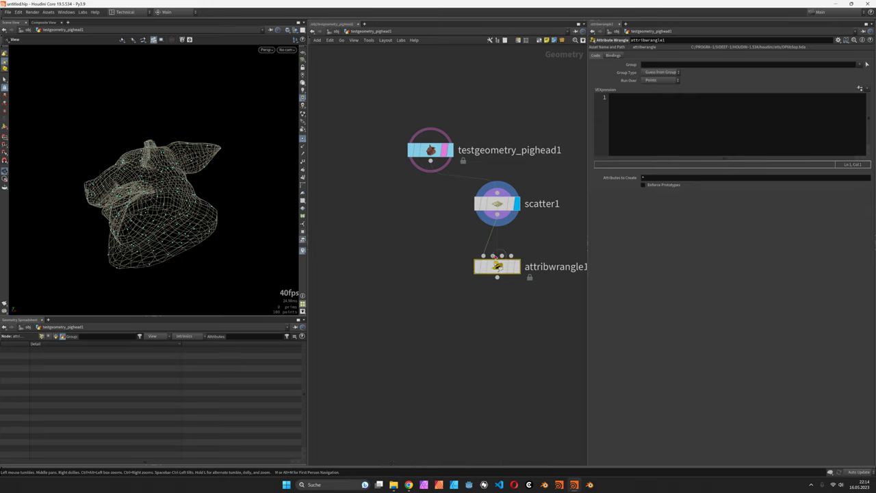
drag(483, 254, 423, 165)
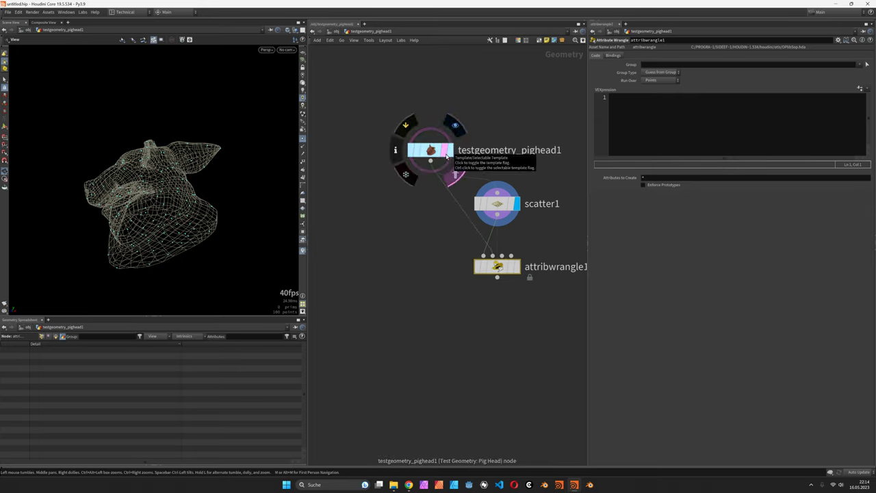
click(455, 175)
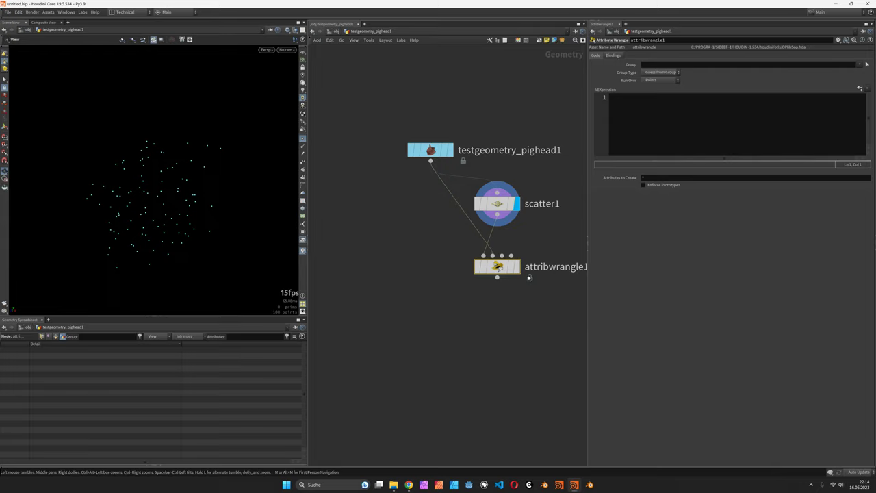
click(516, 267)
middle_drag(498, 268, 453, 230)
Rename the wrangle nearest_point and write i@pt_near = nearpoint(1, v@P);
key(F2)
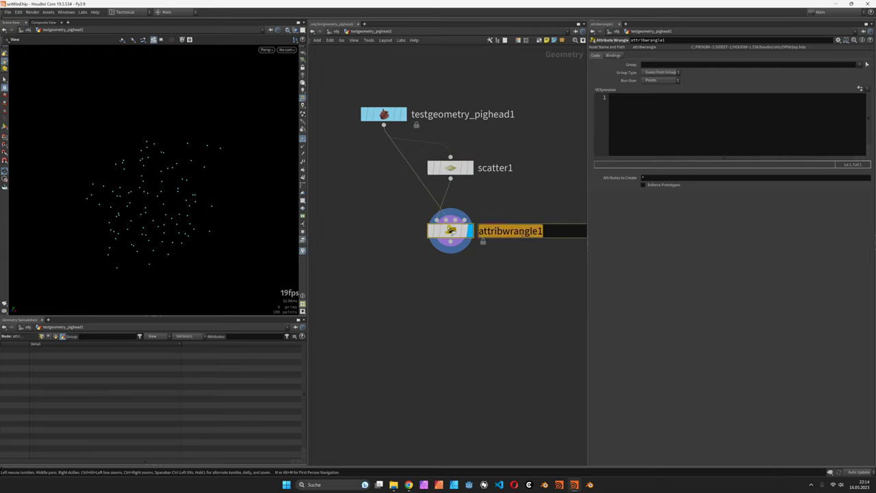
text(neares)
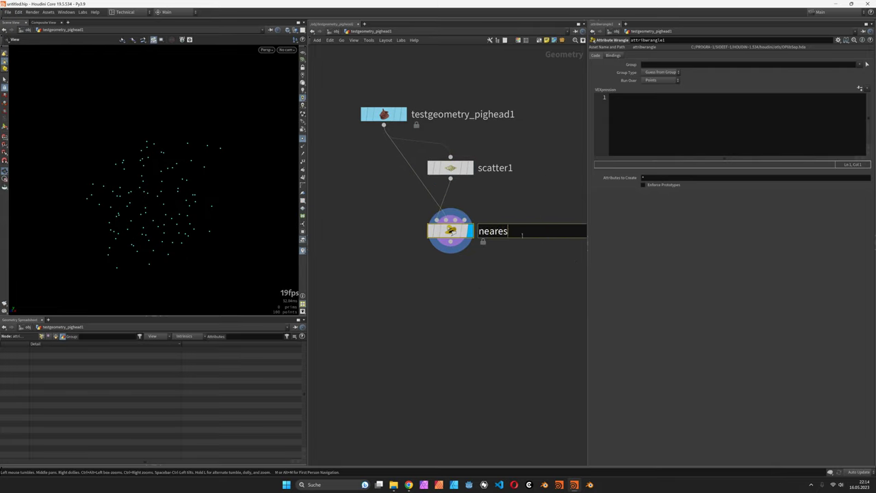
text(t_point)
key(Return)
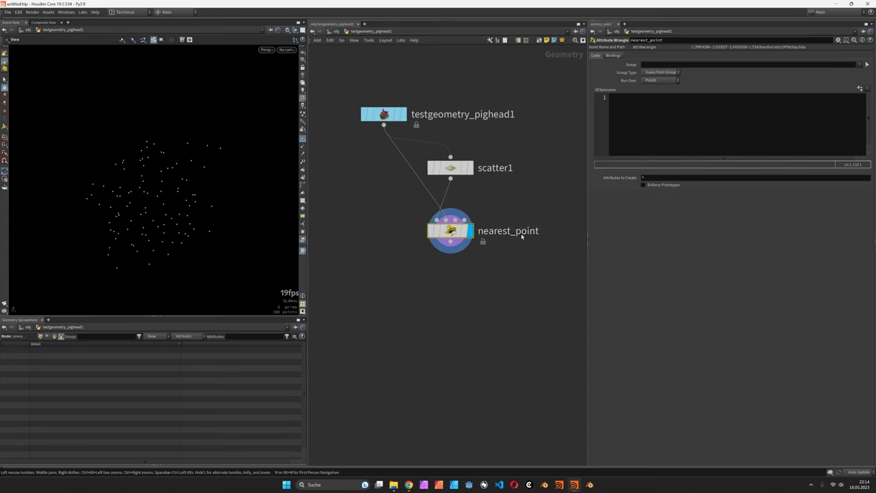
click(685, 117)
text(i@)
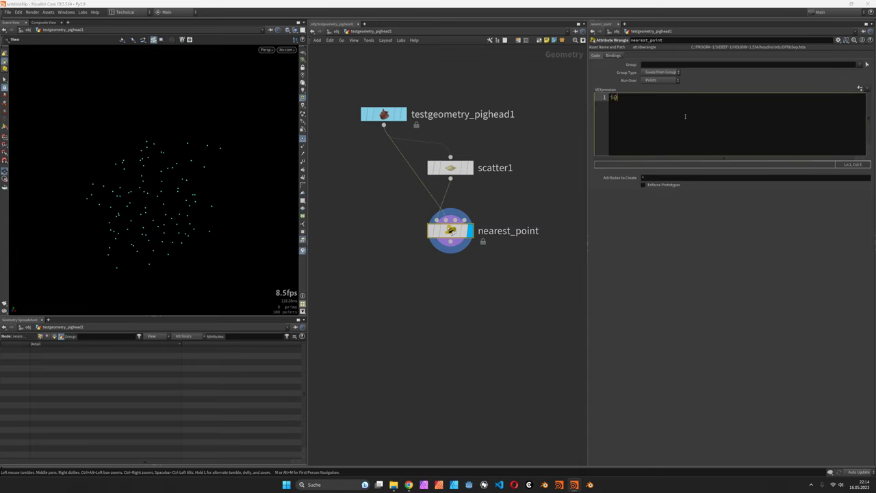
text(pt_near = nearpoi)
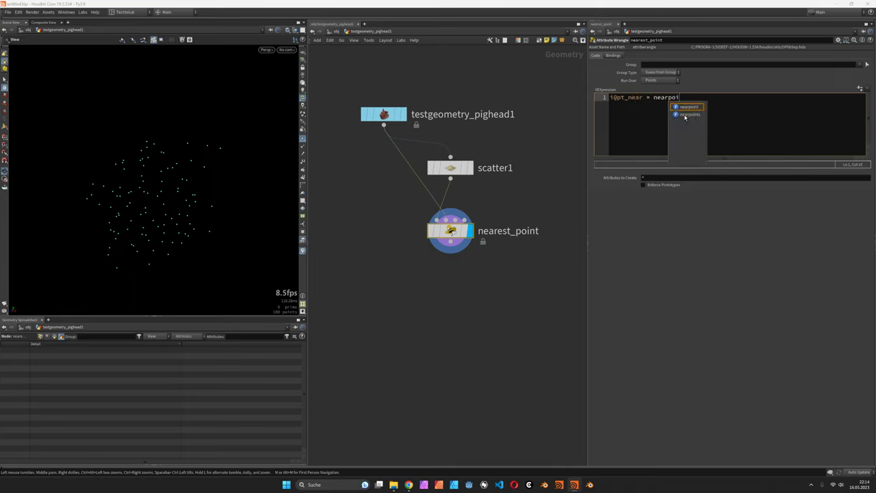
text(nt(1,)
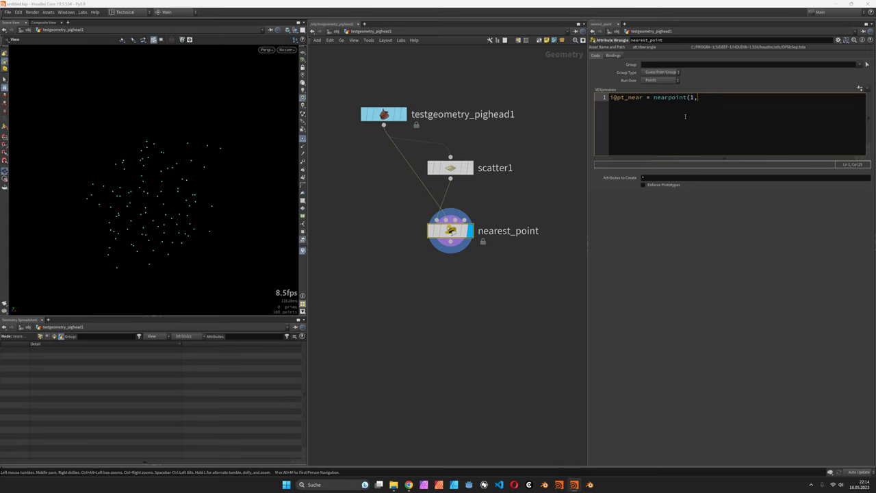
text( v@P);)
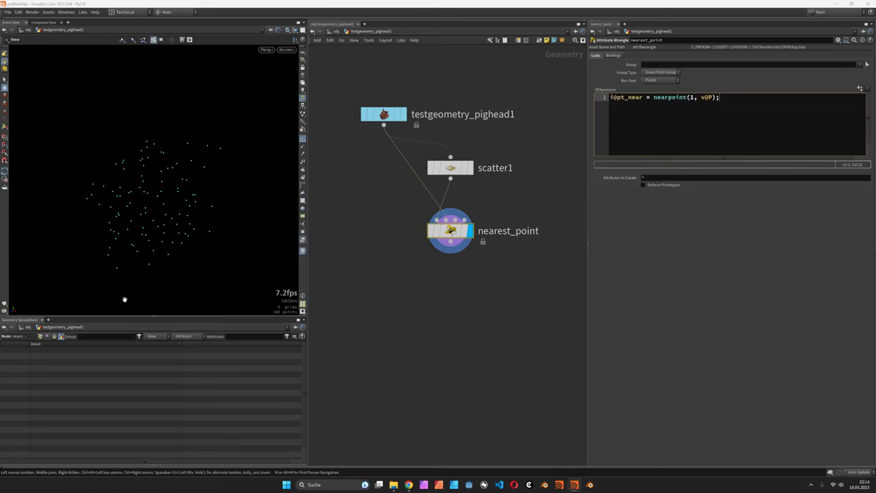
Show point attributes in the Geometry Spreadsheet and resize columns to read pt_near
click(46, 336)
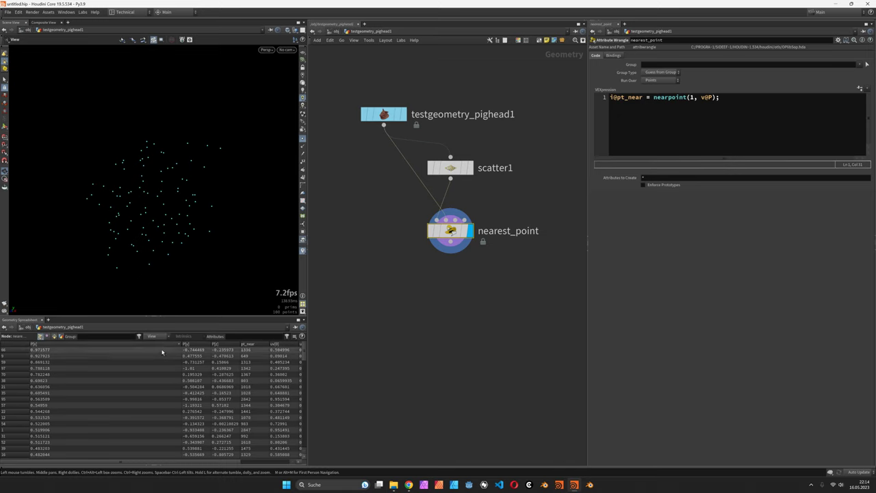
drag(182, 344, 97, 344)
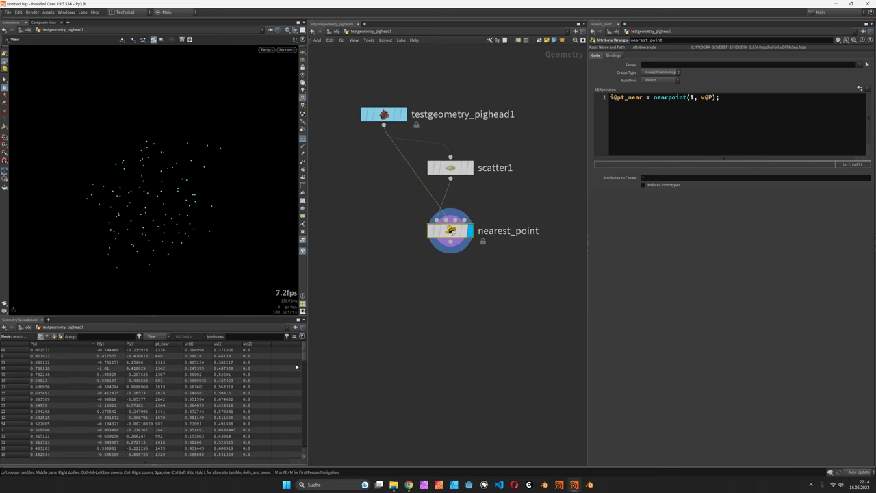
drag(305, 354, 304, 364)
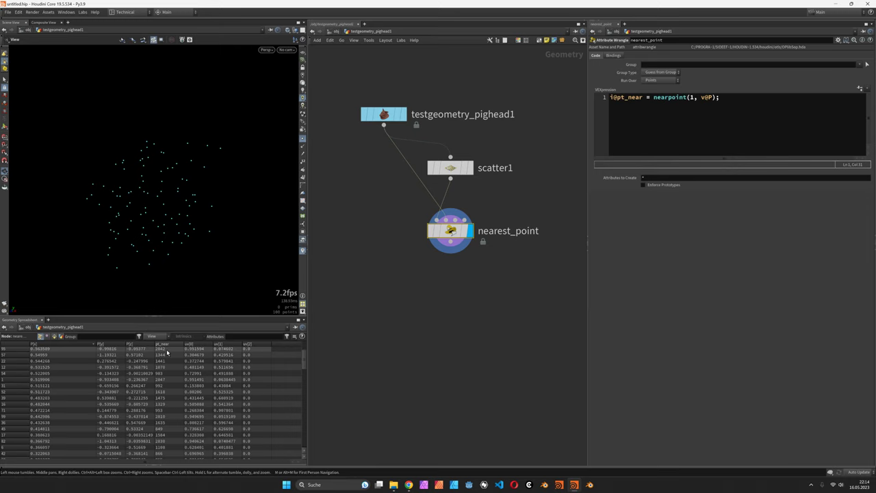
Add an Attribute Promote node under nearest_point
key(Tab)
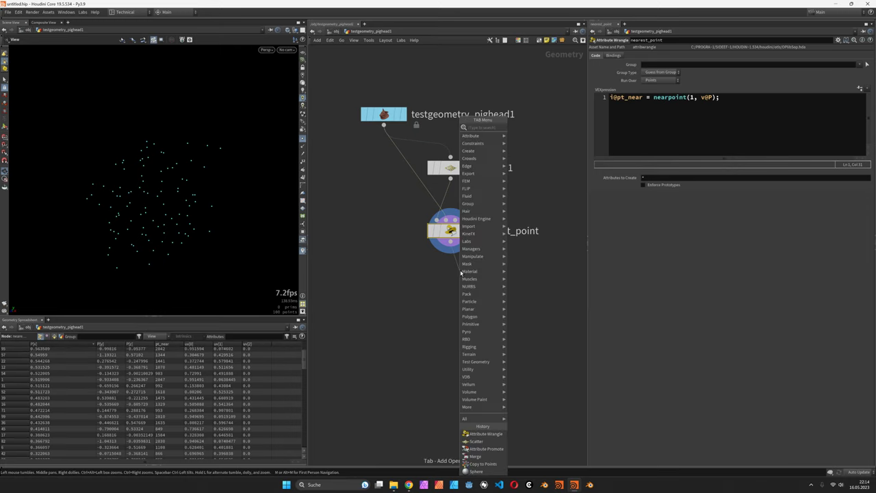
text(attribpro)
key(Return)
click(459, 276)
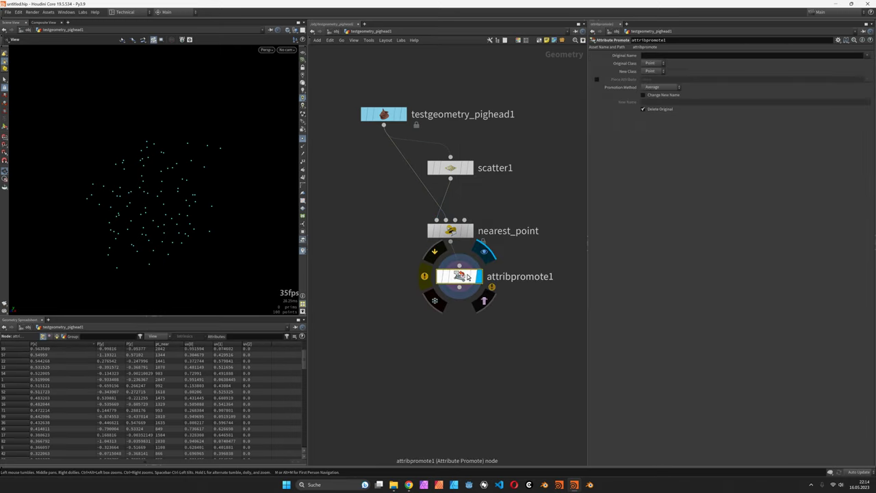
Promote pt_near to Detail as Array of All, renamed pts, keeping the original
click(866, 56)
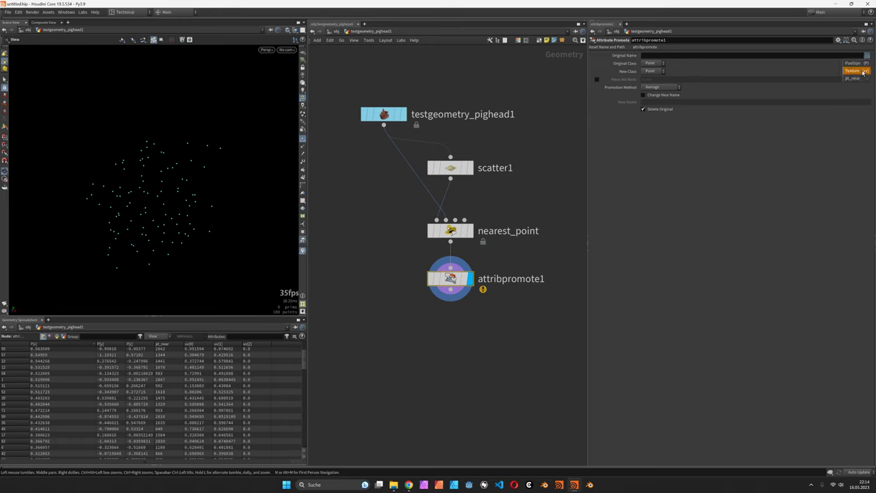
click(855, 81)
click(651, 71)
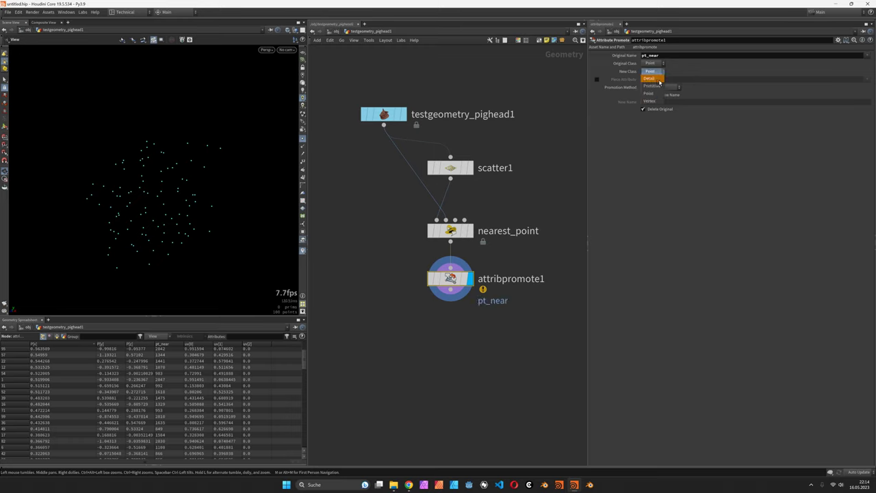
click(652, 79)
click(667, 88)
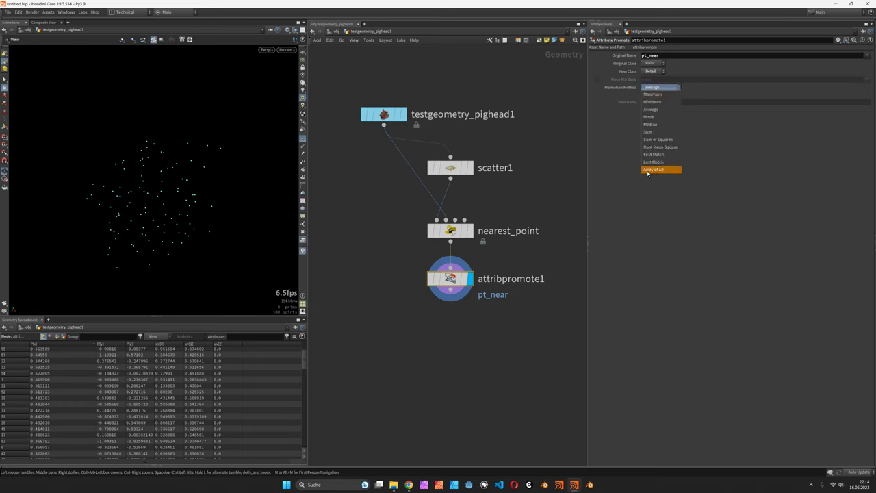
click(650, 170)
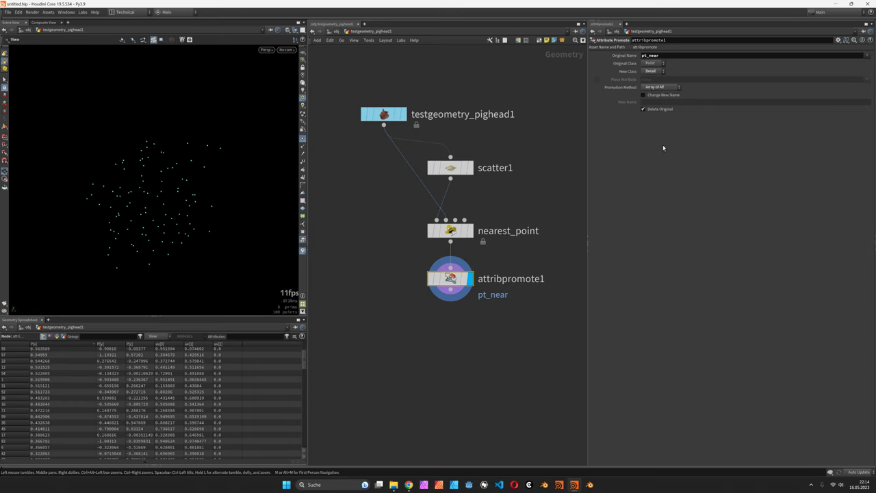
click(661, 96)
click(668, 103)
text(pts)
key(Return)
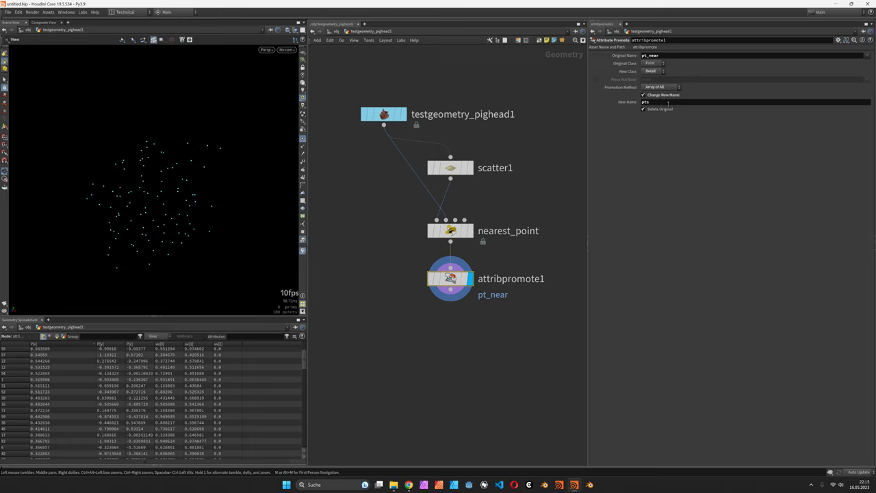
click(658, 111)
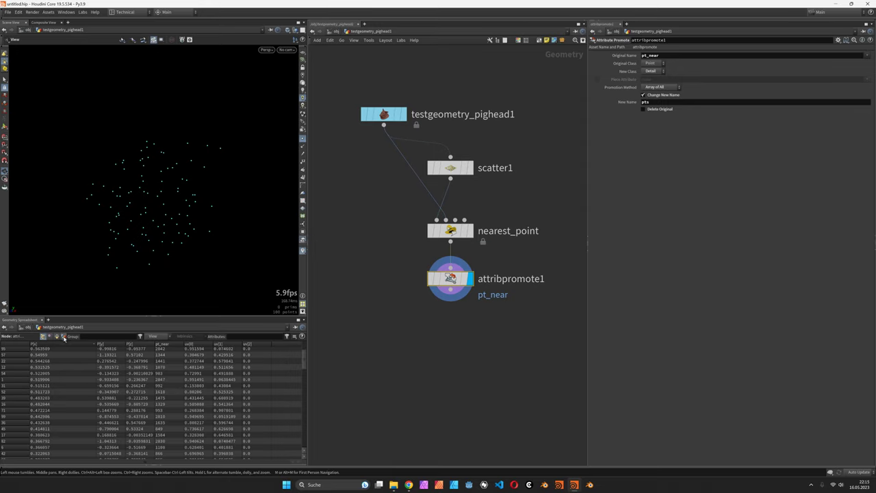
Inspect the pts detail array in the Geometry Spreadsheet
click(64, 337)
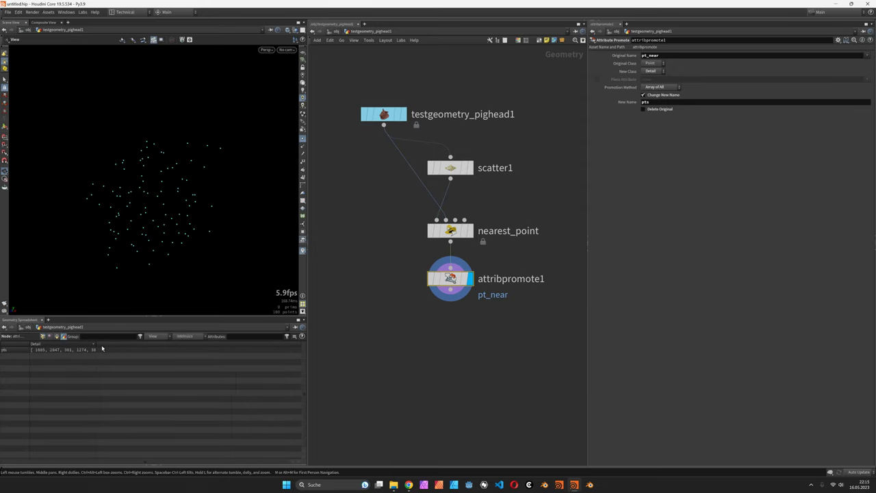
drag(97, 344, 159, 344)
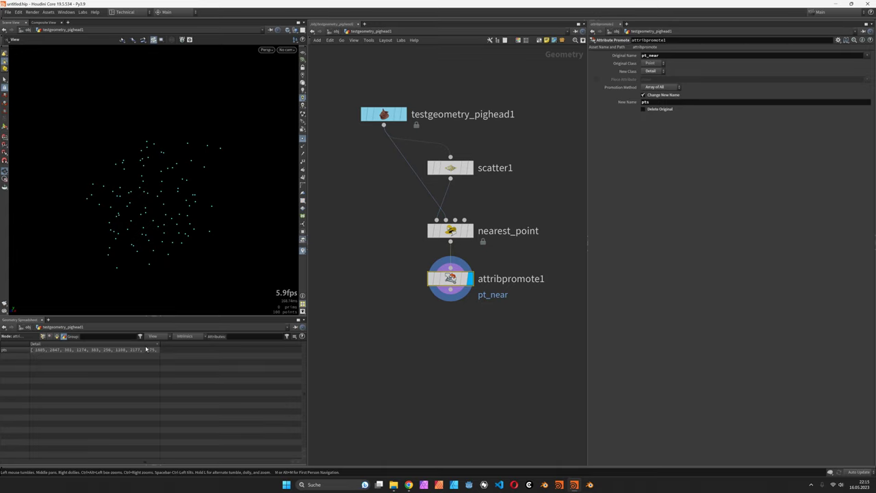
middle_drag(374, 185, 397, 170)
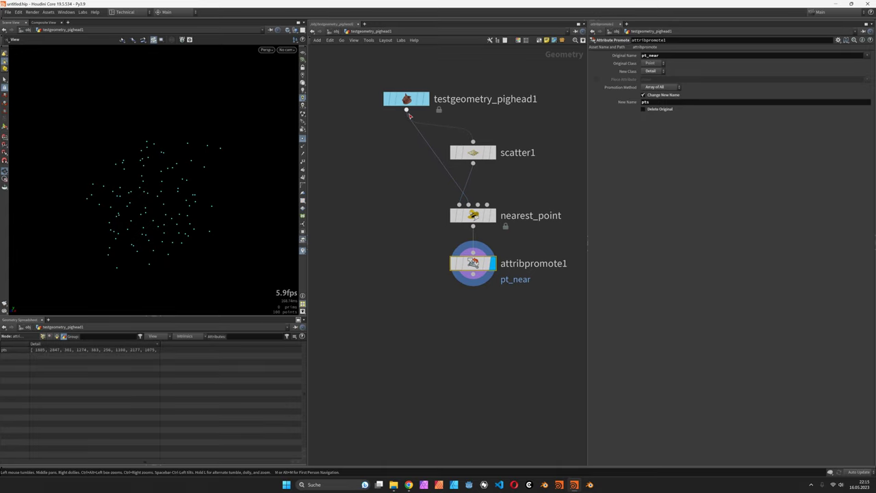
Add an Attribute Wrangle fed by the pig head and attribpromote1, and display it
drag(407, 113, 414, 326)
text(aw)
key(Return)
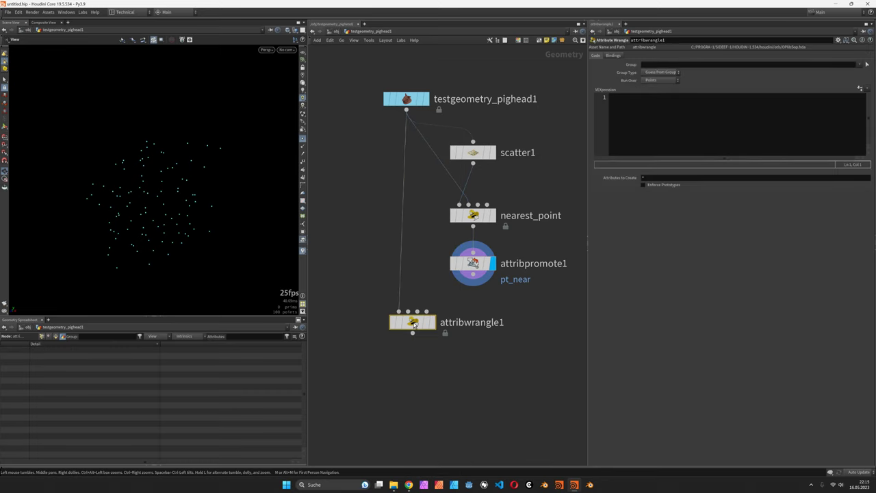
click(405, 322)
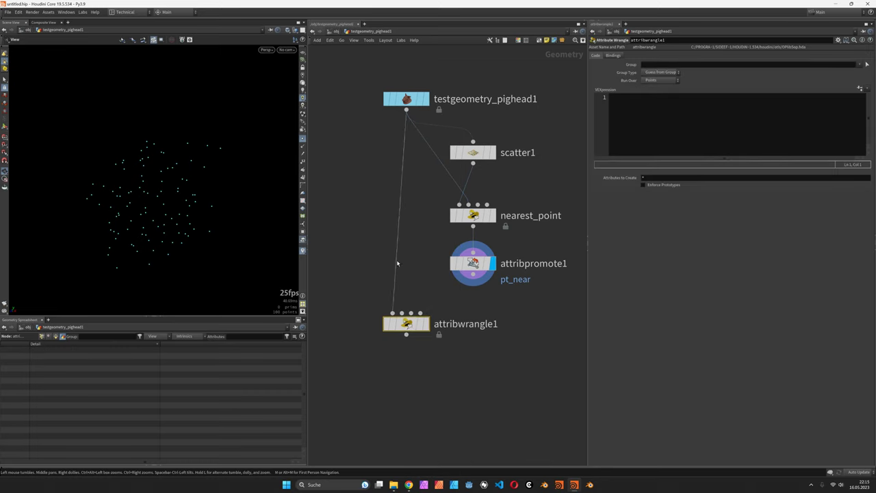
drag(404, 315, 445, 287)
middle_drag(439, 321, 420, 307)
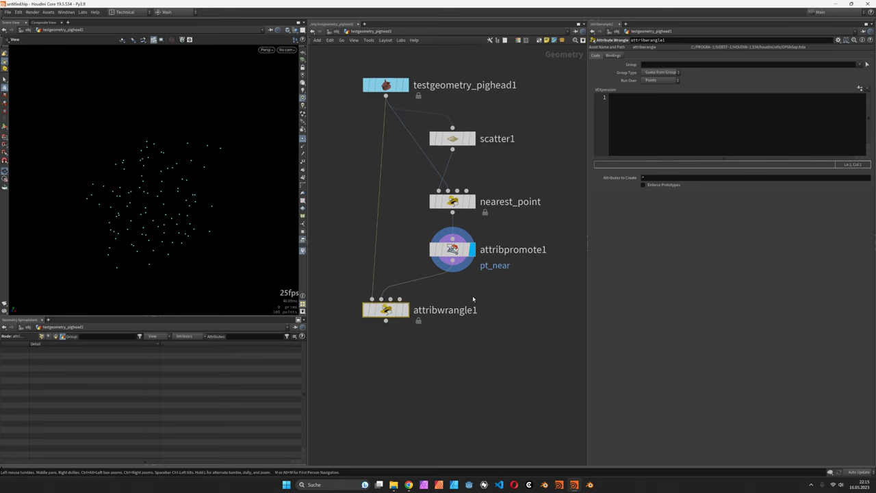
click(405, 309)
Rename the new wrangle to group_near
double_click(438, 308)
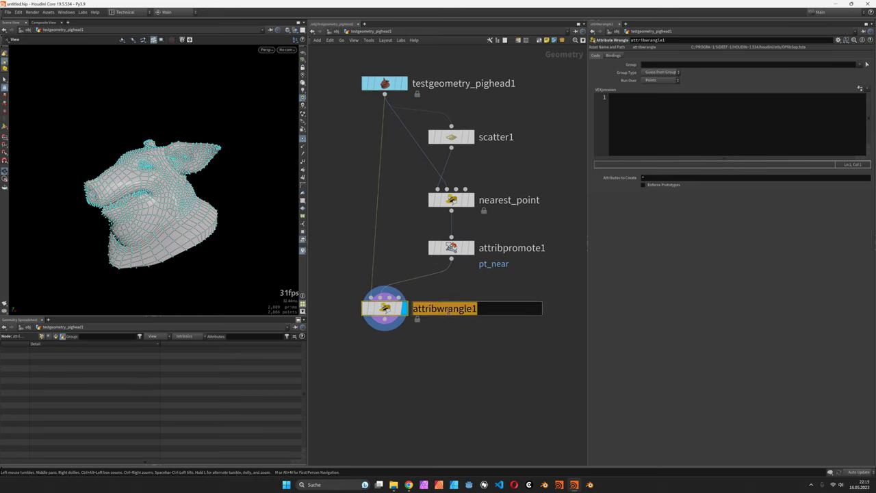
text(group)
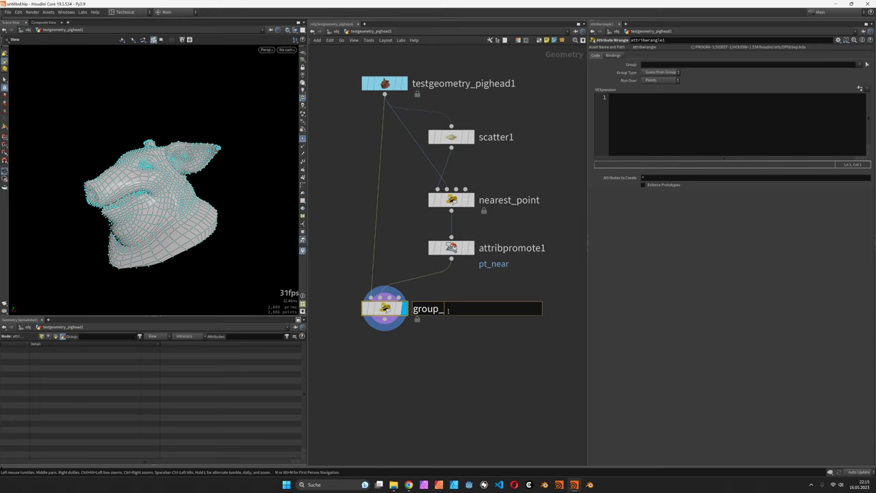
text(_near)
key(Return)
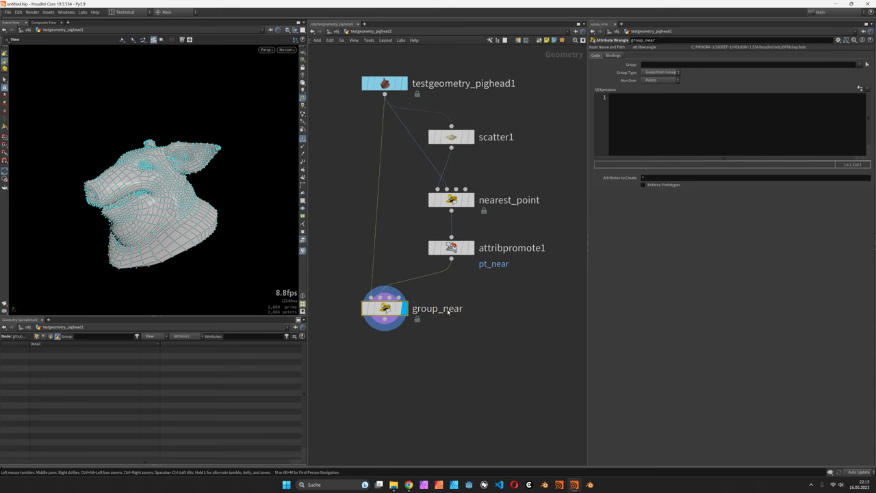
click(658, 142)
Write i@group_nearest = 1; and set the Output Selection Group to nearest
text(i)
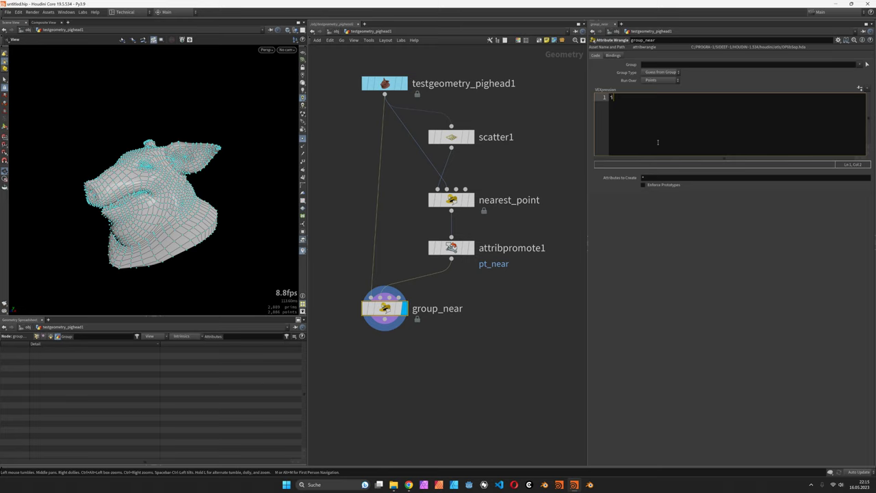
text(@group_nearest = 1;)
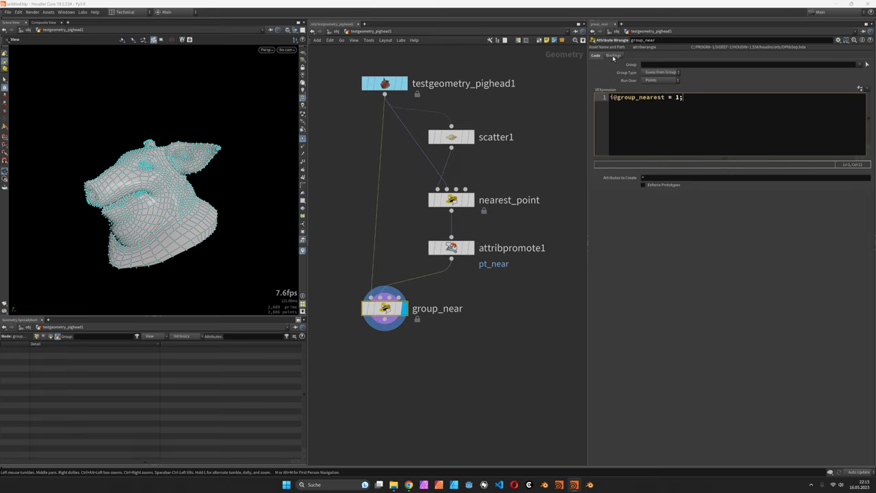
click(613, 55)
click(653, 135)
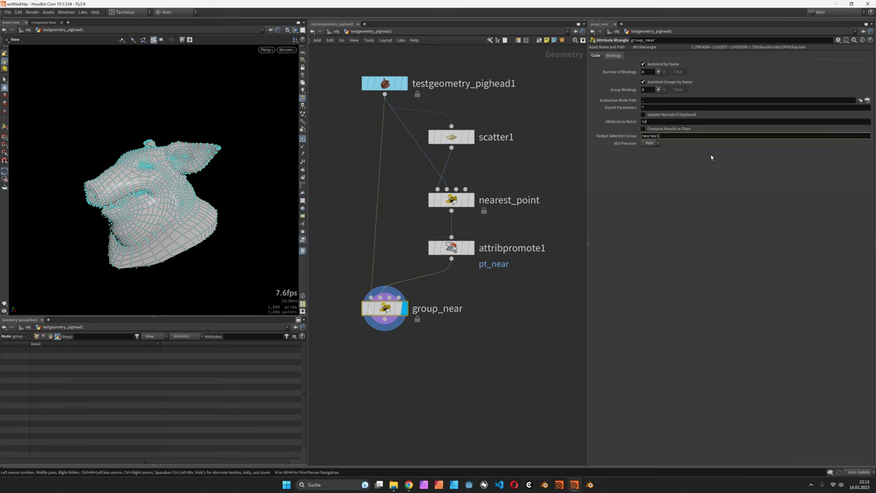
key(Return)
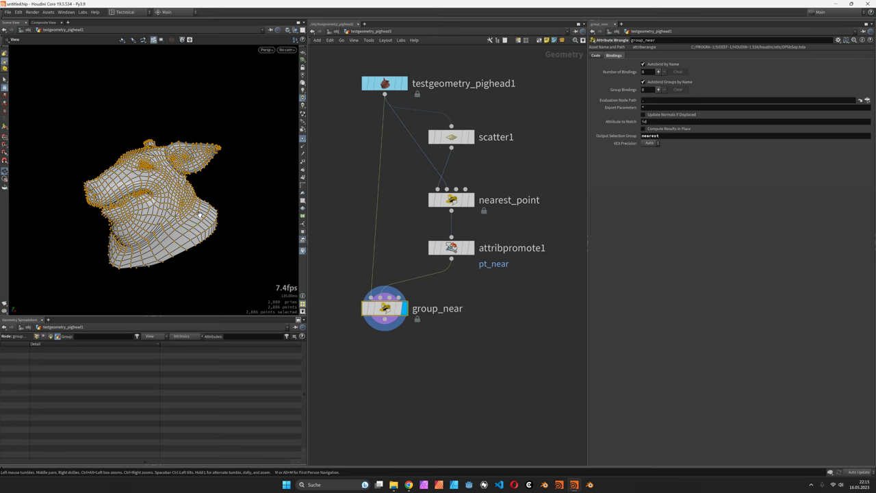
drag(200, 214, 139, 187)
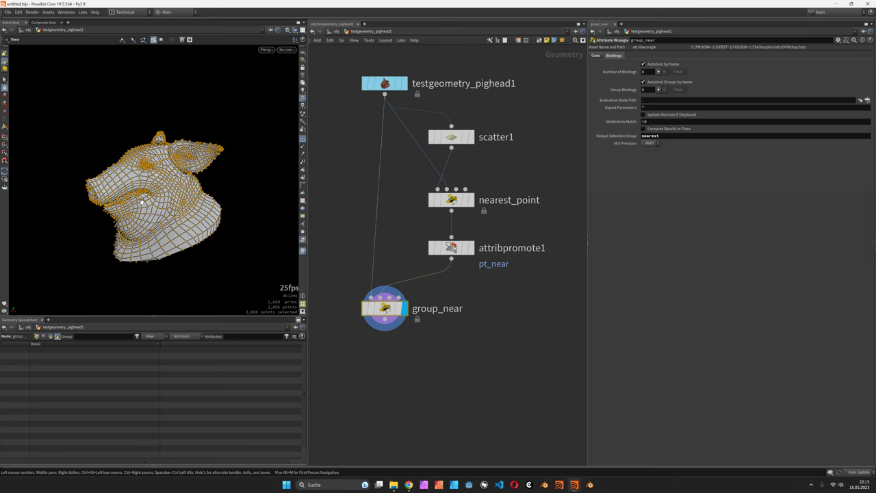
click(596, 55)
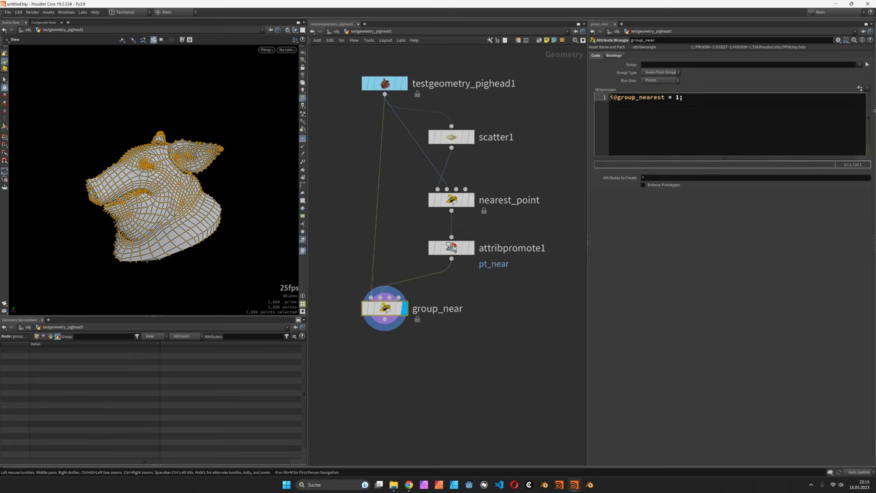
Add int pts[] = detail(1,'pts',0); and int found = find(pts, i@ptnum); above the group line
key(Home)
key(Return)
key(Return)
key(Up)
key(Up)
text(int p)
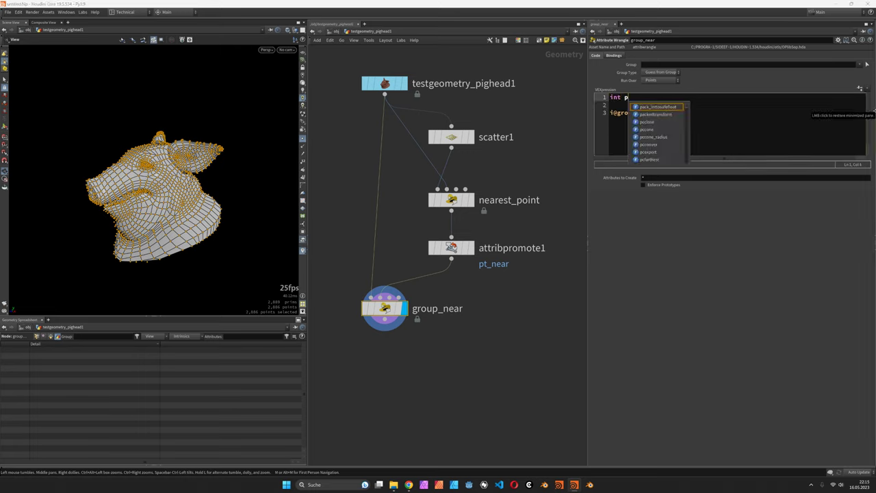
text(ts[])
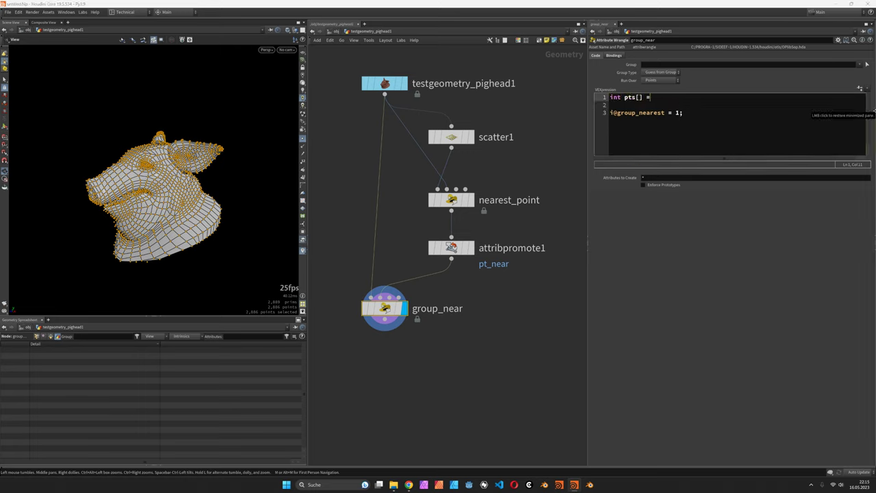
text( = detail()
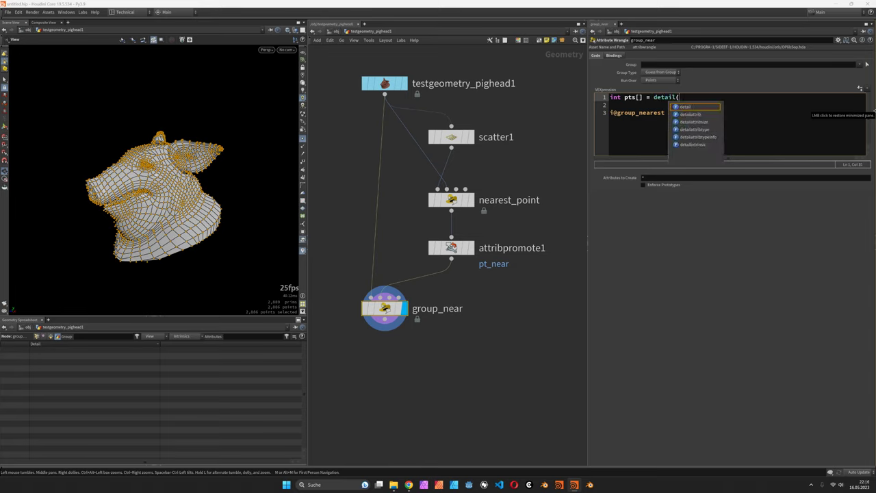
text(1, )
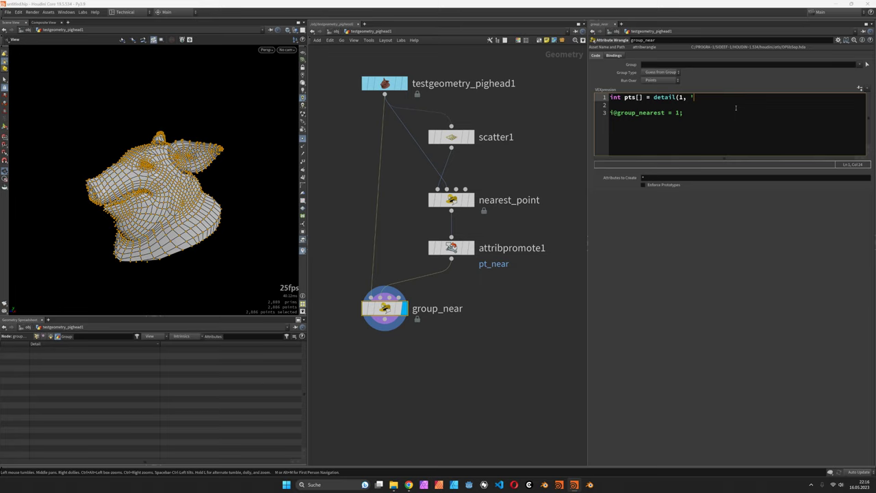
text('pts',)
key(Return)
key(Return)
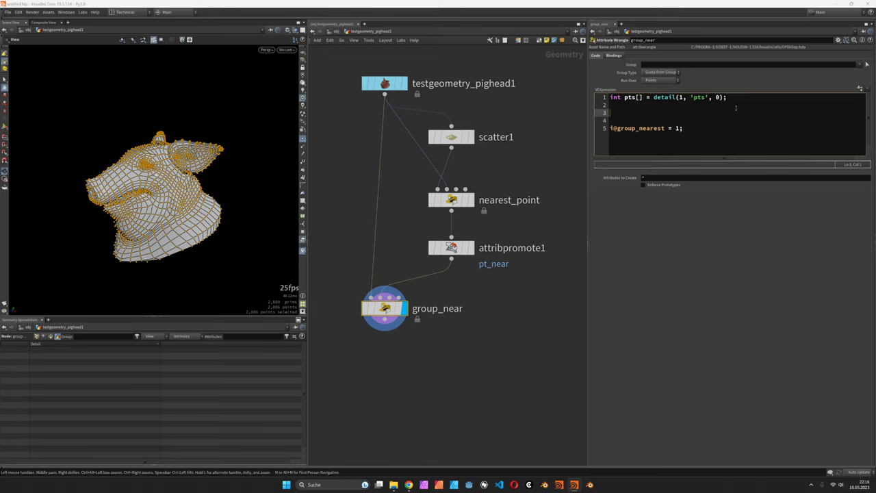
text(int found = find)
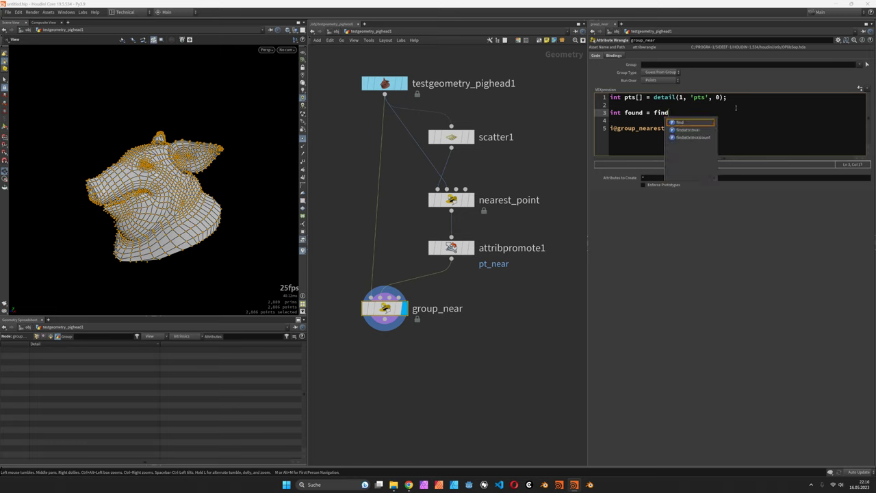
text((pts, )
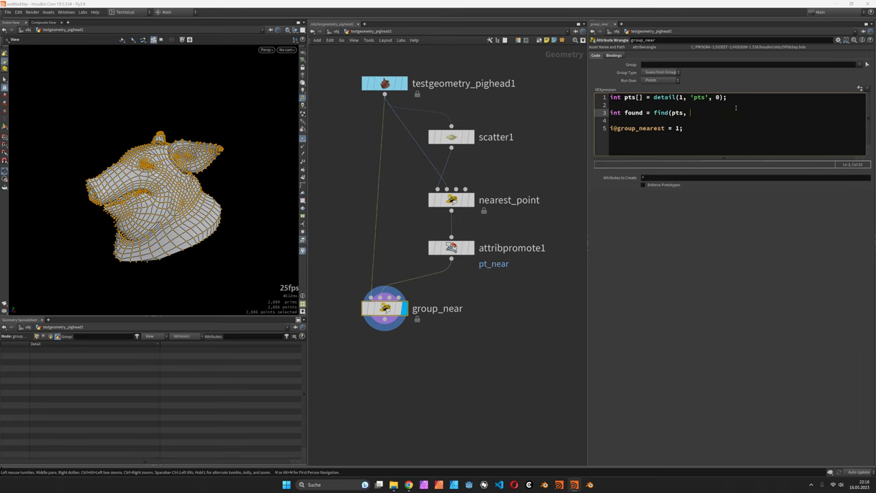
text(i@ptnum);)
Change the group assignment to i@group_nearest = found >= 0;
key(Down)
key(Down)
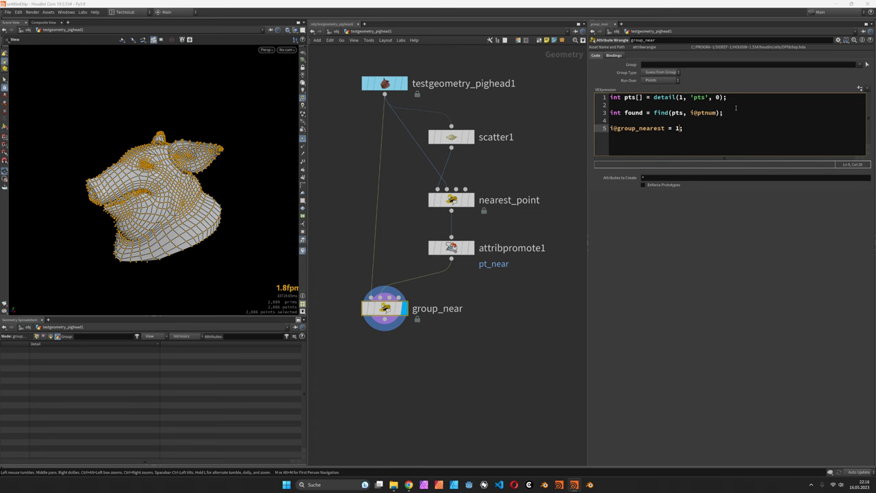
key(Up)
key(Up)
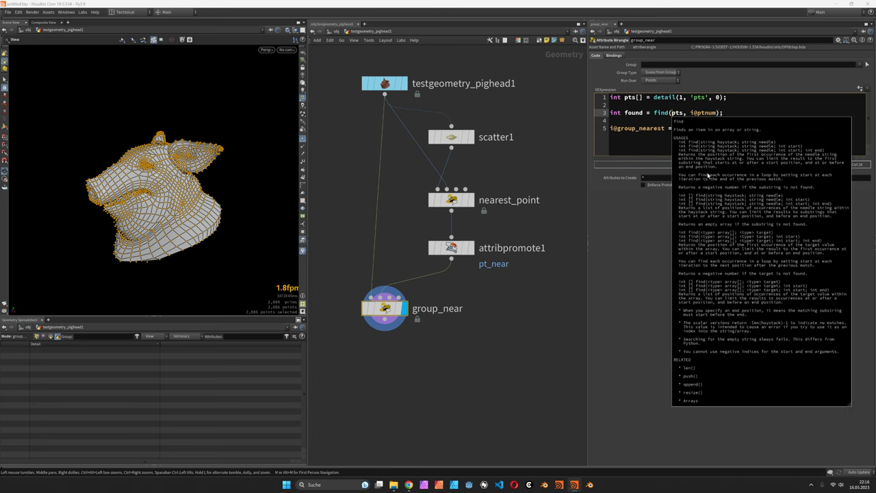
click(623, 142)
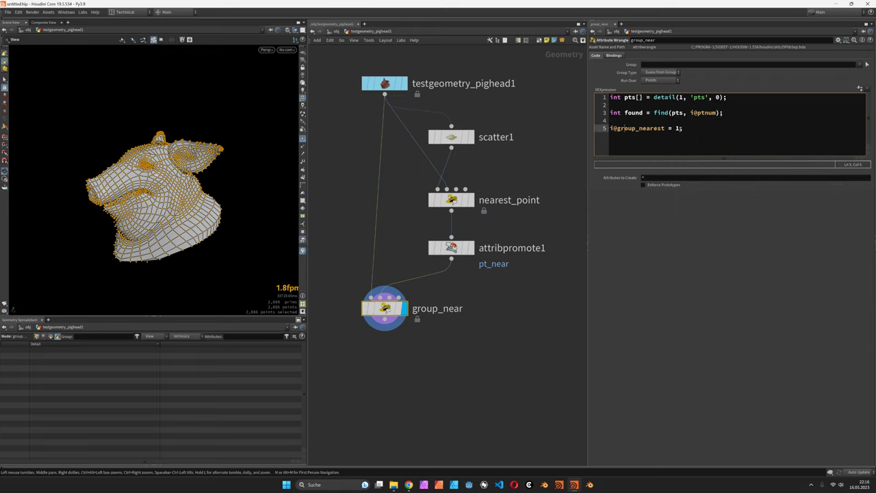
double_click(678, 129)
text(found >= 0)
drag(157, 192, 194, 174)
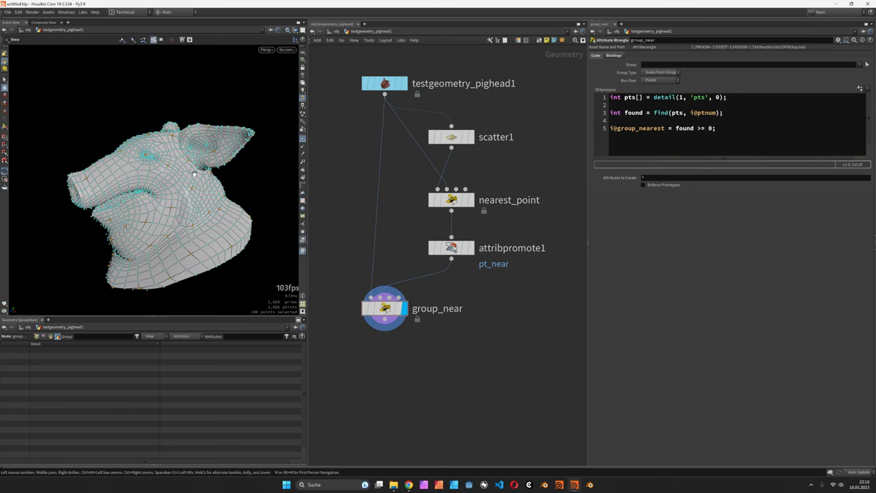
Set scatter1's Global Seed to 1.17 and Force Total Count to 666
click(450, 137)
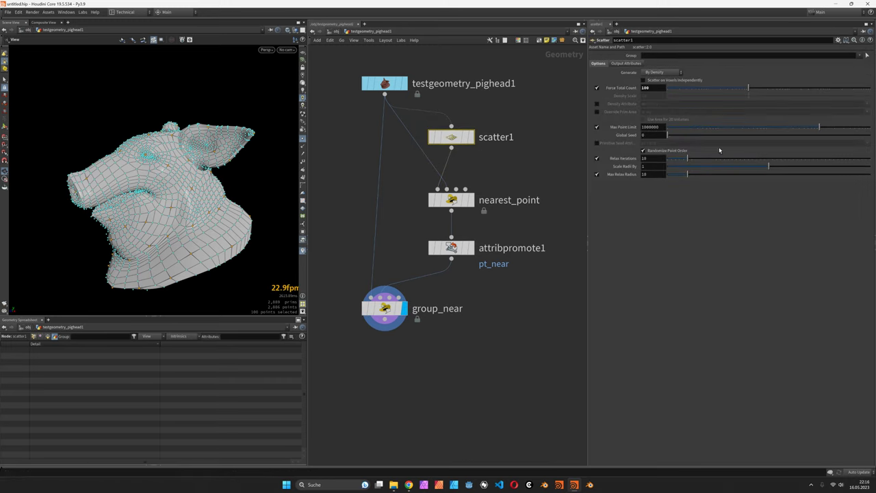
drag(687, 138, 691, 139)
drag(748, 93, 782, 91)
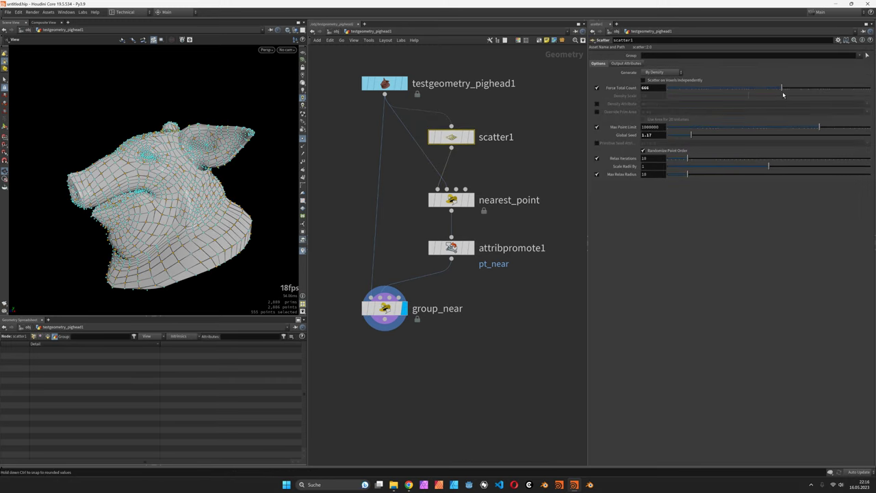
drag(153, 206, 189, 149)
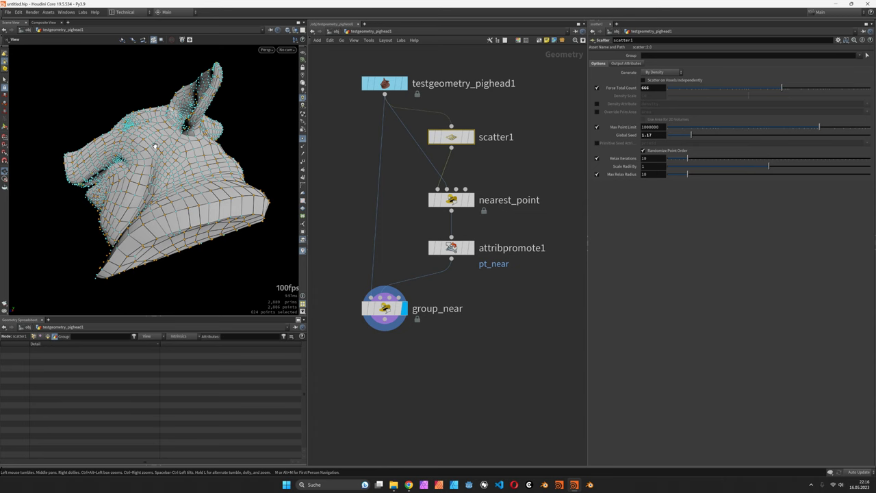
mouse_move(158, 162)
mouse_down()
mouse_move(132, 163)
mouse_move(170, 167)
mouse_up()
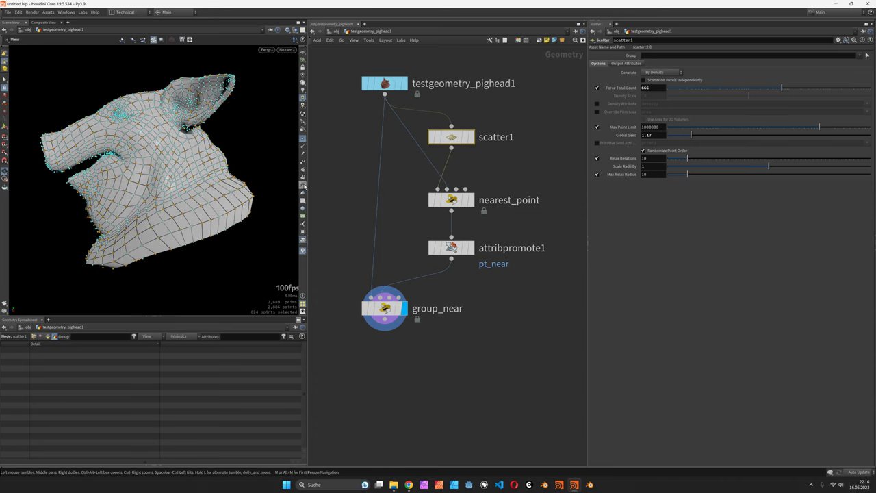